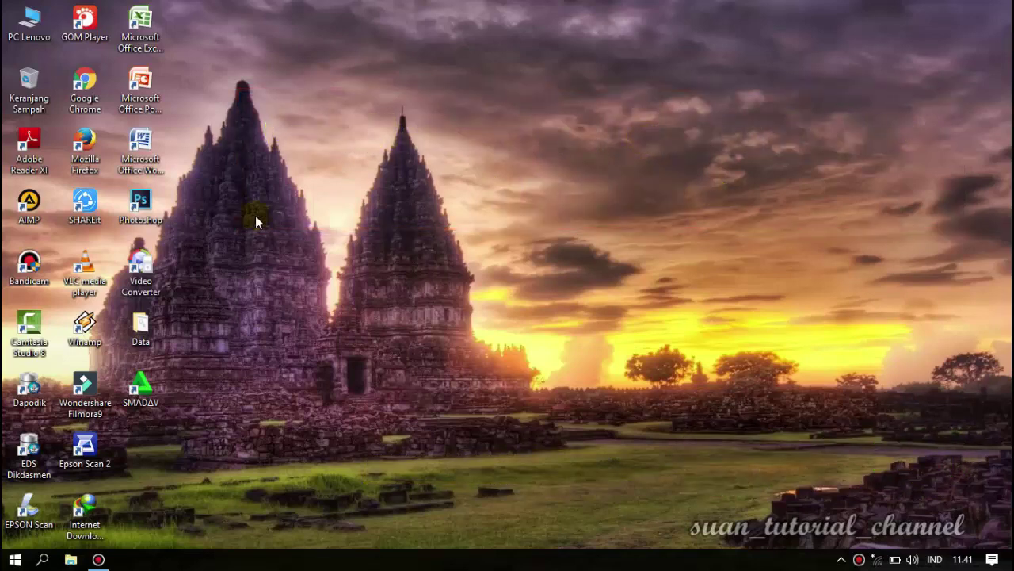
Launch Word 2007 and draw a rectangle shape at the top-left of the page.
{"action": "double_click", "coordinate": [123, 148]}
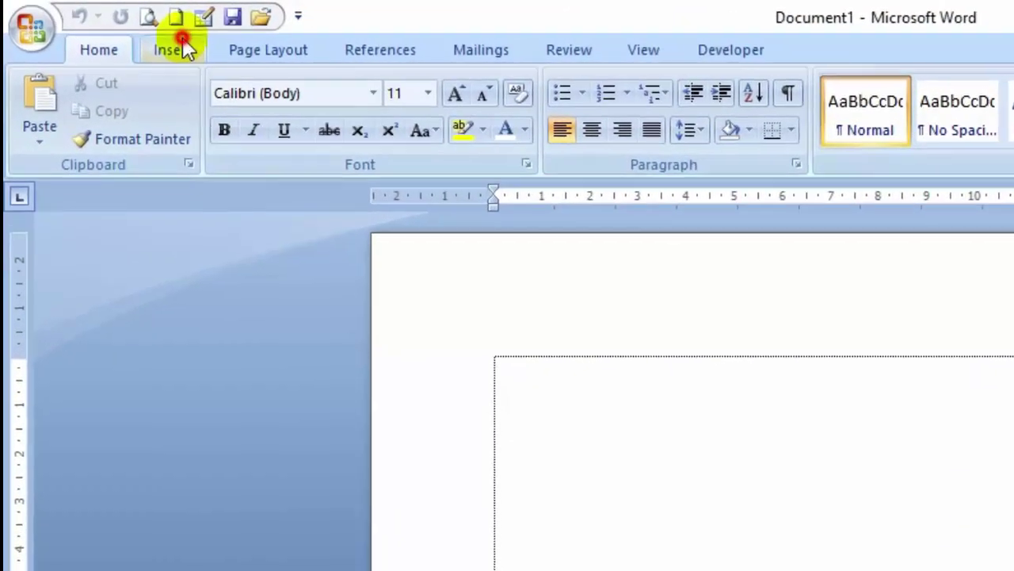
{"action": "left_click", "coordinate": [104, 29]}
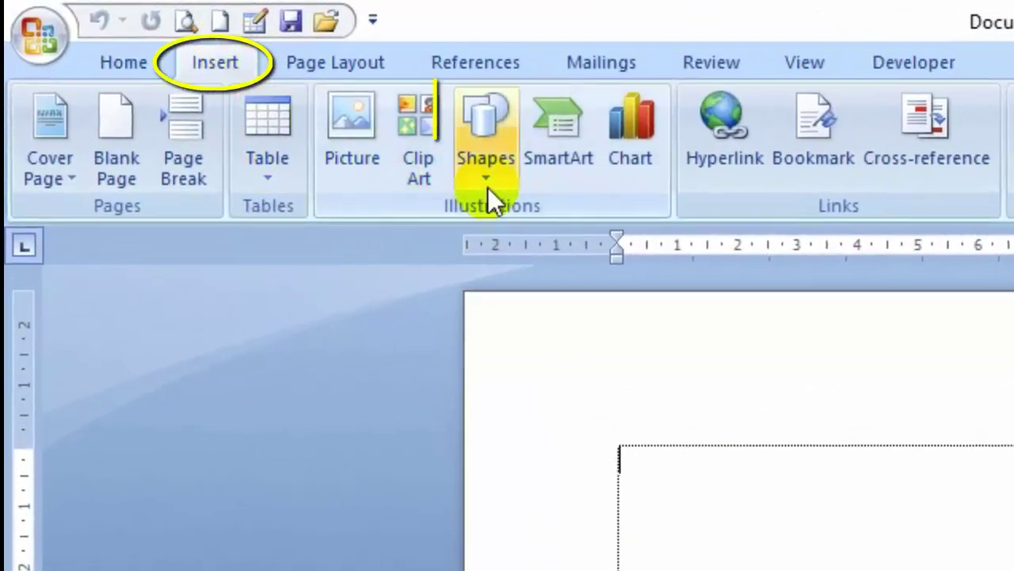
{"action": "left_click", "coordinate": [459, 178]}
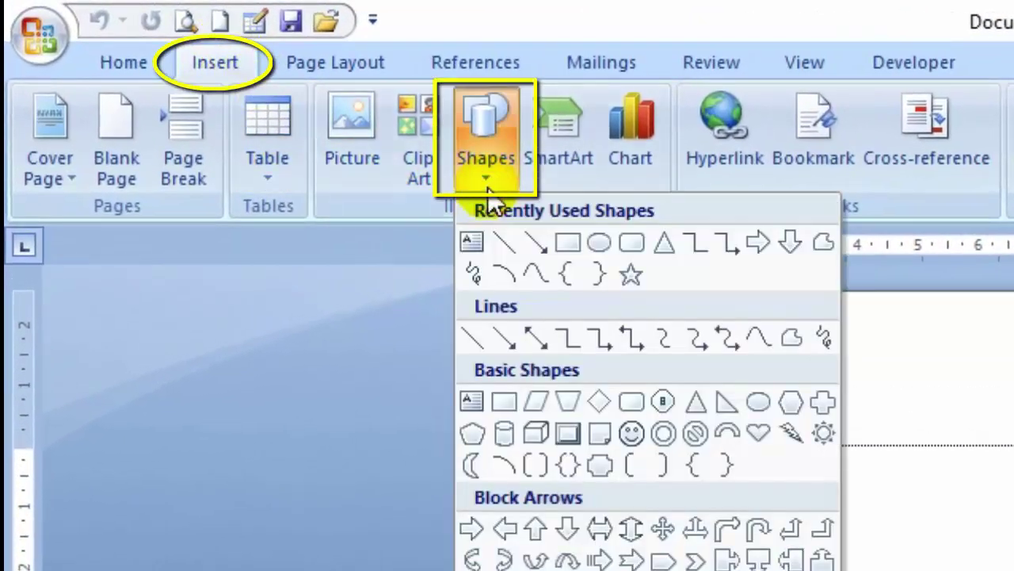
{"action": "left_click", "coordinate": [577, 242]}
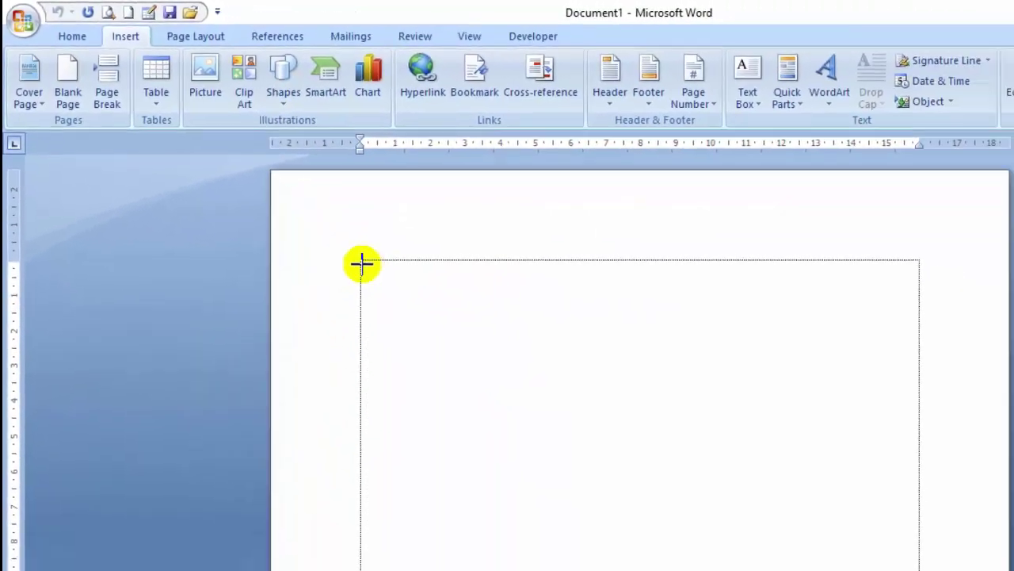
{"action": "mouse_move", "coordinate": [288, 211]}
{"action": "left_mouse_down"}
{"action": "mouse_move", "coordinate": [338, 302]}
{"action": "mouse_move", "coordinate": [421, 322]}
{"action": "left_mouse_up"}
Draw an oval to the right of the rectangle and nudge it into place.
{"action": "left_click", "coordinate": [450, 268]}
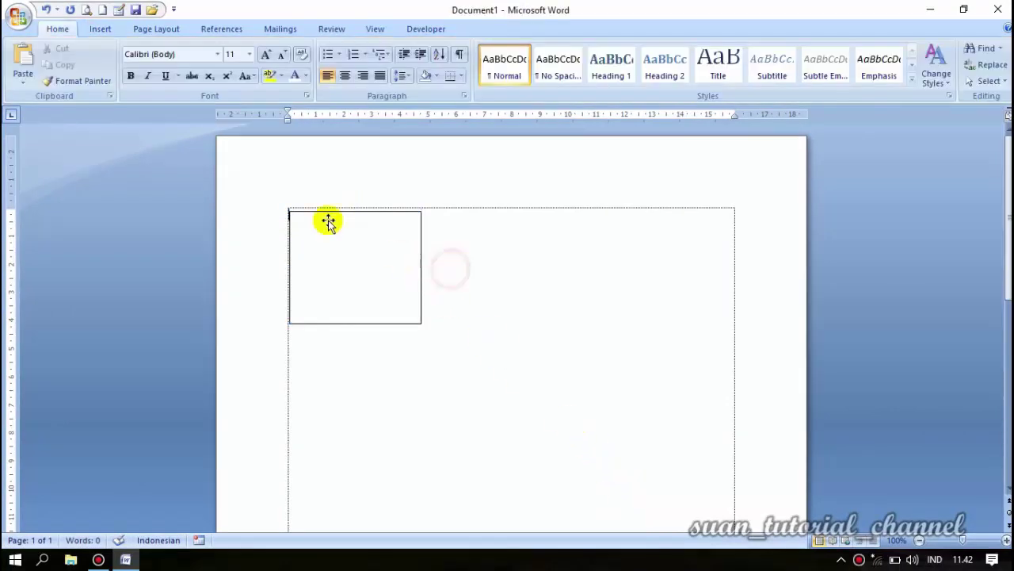
{"action": "left_click", "coordinate": [101, 31]}
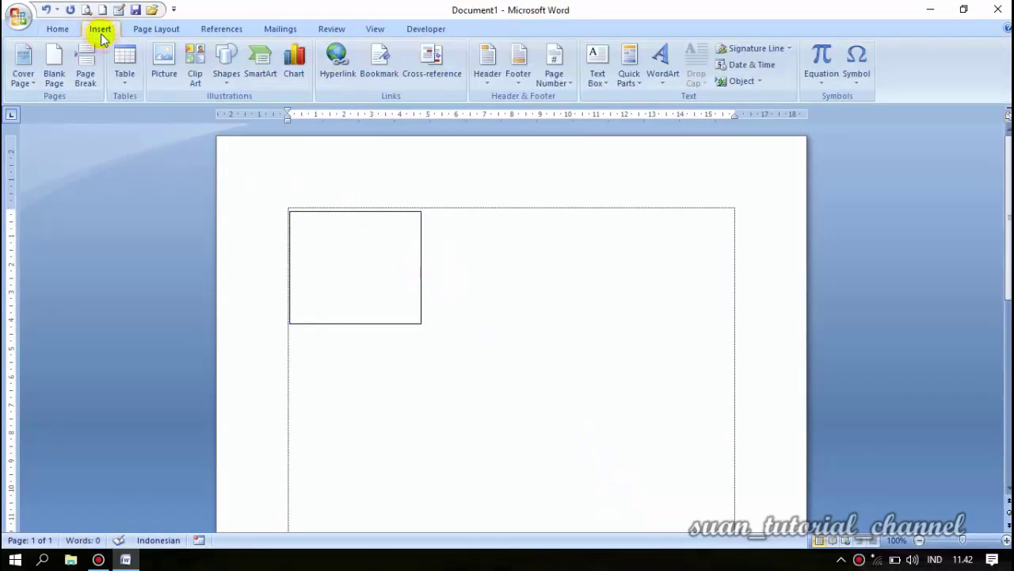
{"action": "left_click", "coordinate": [227, 76]}
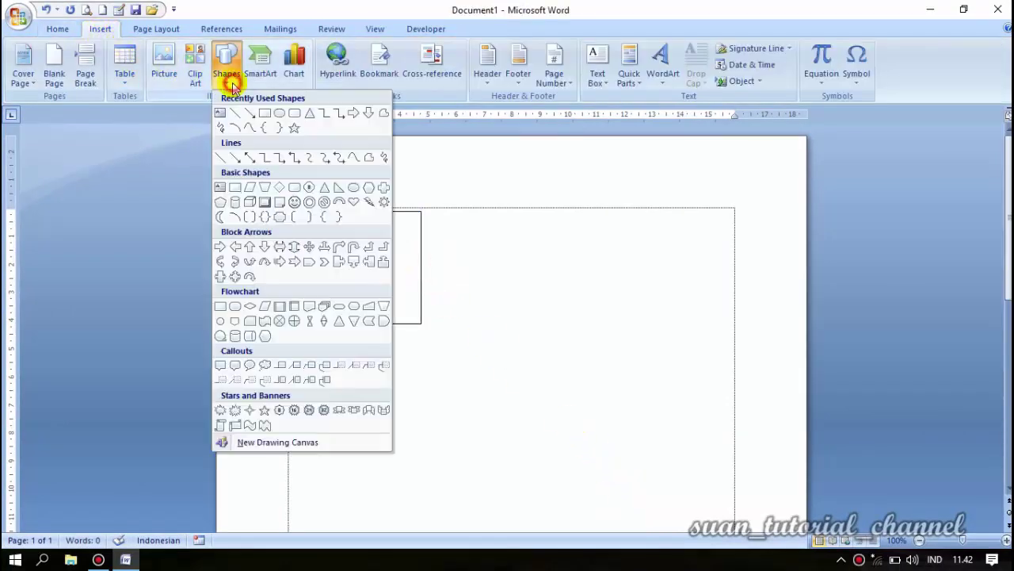
{"action": "left_click", "coordinate": [282, 114]}
{"action": "left_click_drag", "start_coordinate": [462, 211], "coordinate": [627, 349]}
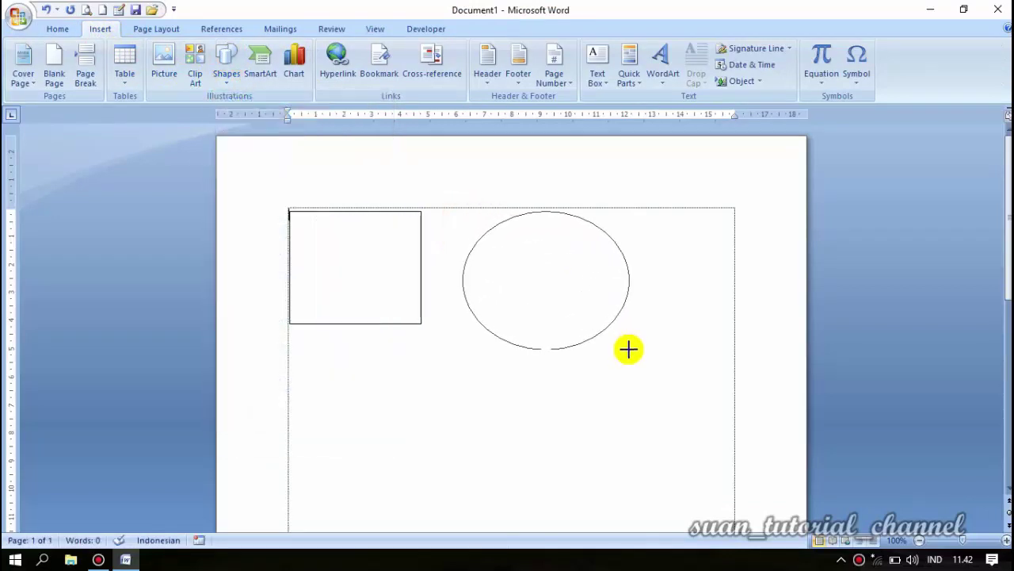
{"action": "left_click_drag", "start_coordinate": [537, 278], "coordinate": [542, 271]}
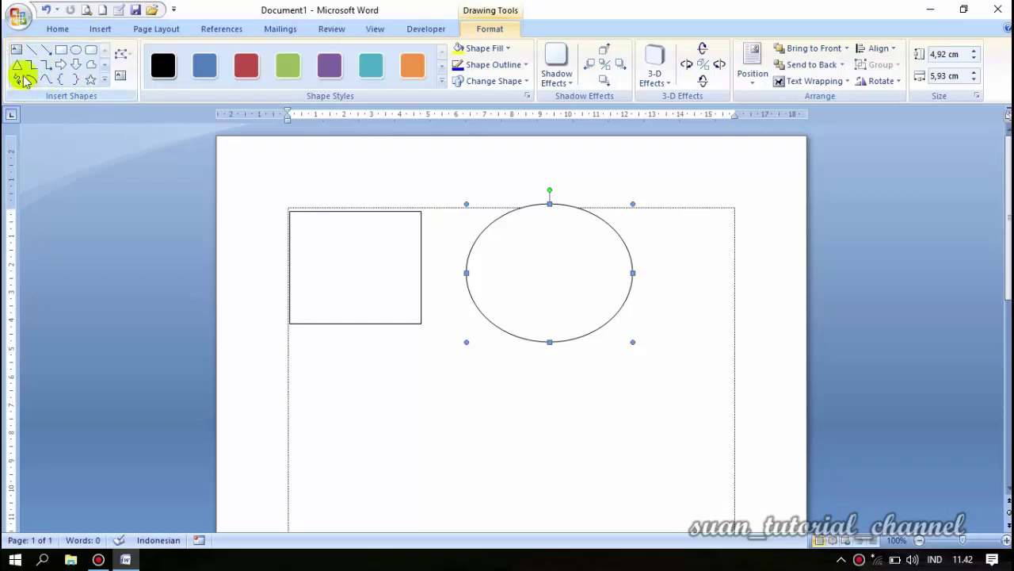
Draw a triangle below the rectangle, about 6.51 cm tall and 7.14 cm wide.
{"action": "left_click", "coordinate": [17, 65]}
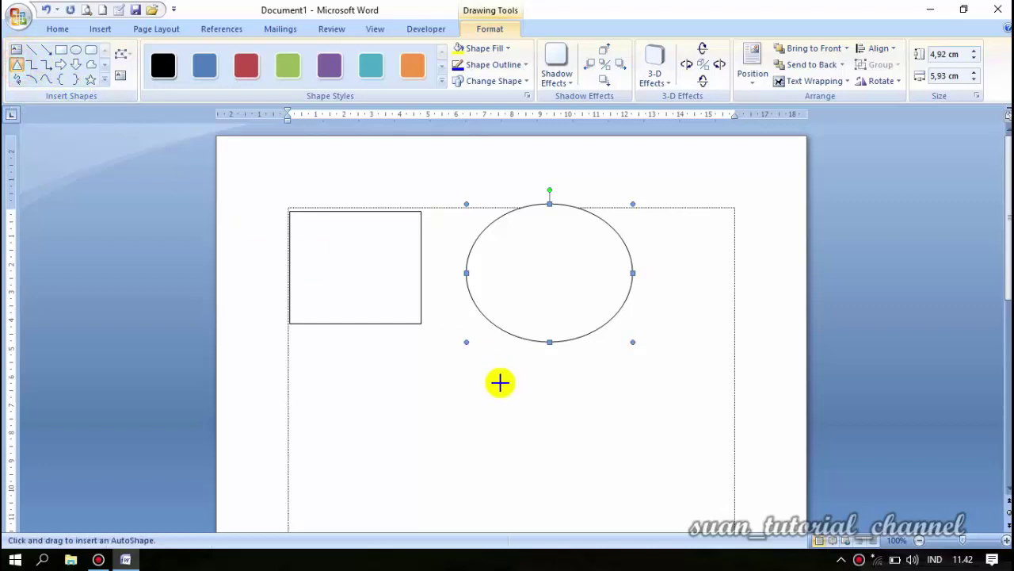
{"action": "scroll", "coordinate": [500, 380], "scroll_direction": "down", "scroll_amount": 2}
{"action": "mouse_move", "coordinate": [291, 295]}
{"action": "left_mouse_down"}
{"action": "mouse_move", "coordinate": [404, 443]}
{"action": "mouse_move", "coordinate": [489, 476]}
{"action": "left_mouse_up"}
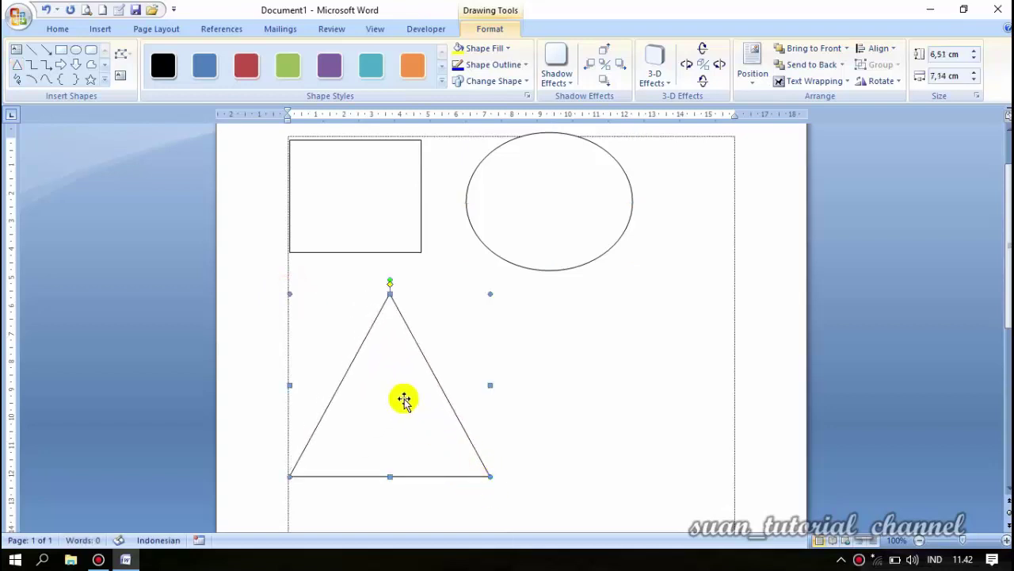
{"action": "left_click_drag", "start_coordinate": [403, 401], "coordinate": [392, 401]}
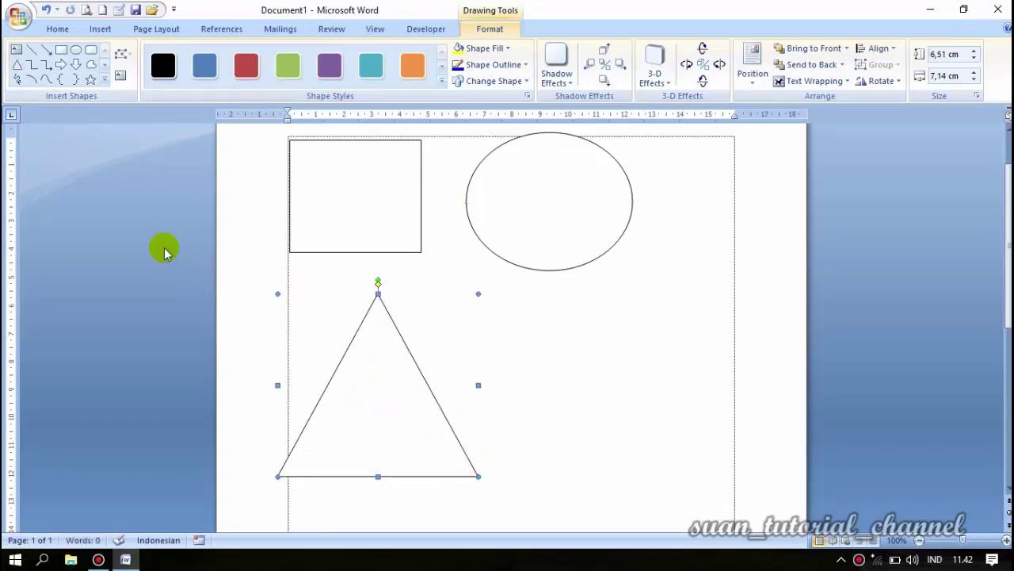
{"action": "left_click", "coordinate": [107, 82]}
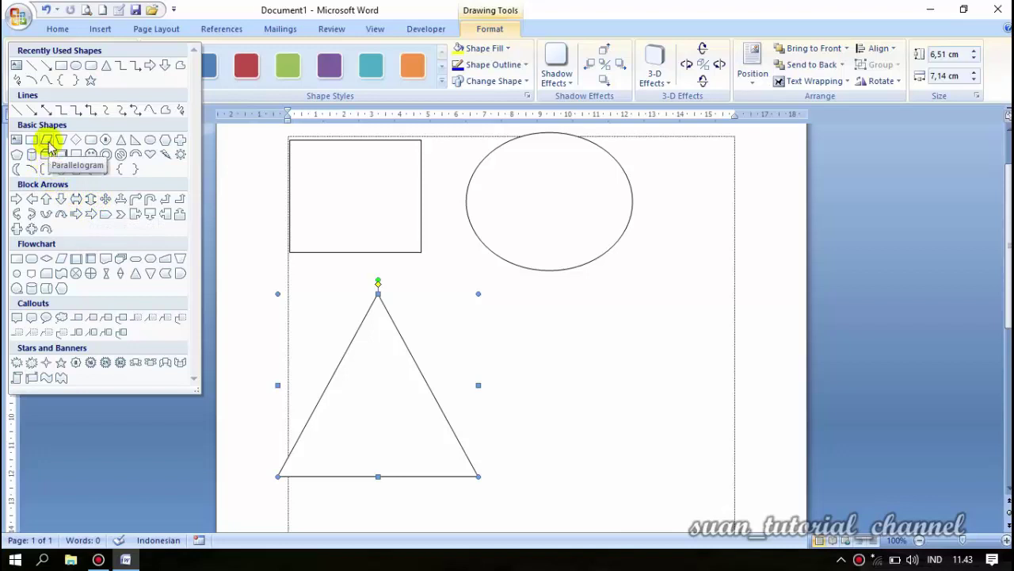
Draw a heart shape at the lower right of the page, below the oval.
{"action": "left_click", "coordinate": [148, 156]}
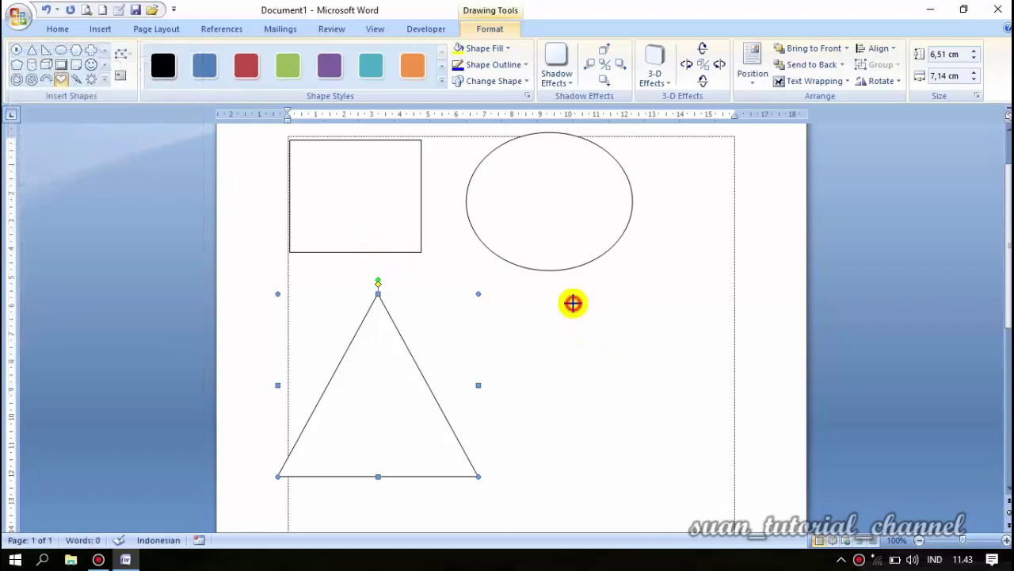
{"action": "left_click_drag", "start_coordinate": [574, 303], "coordinate": [719, 485]}
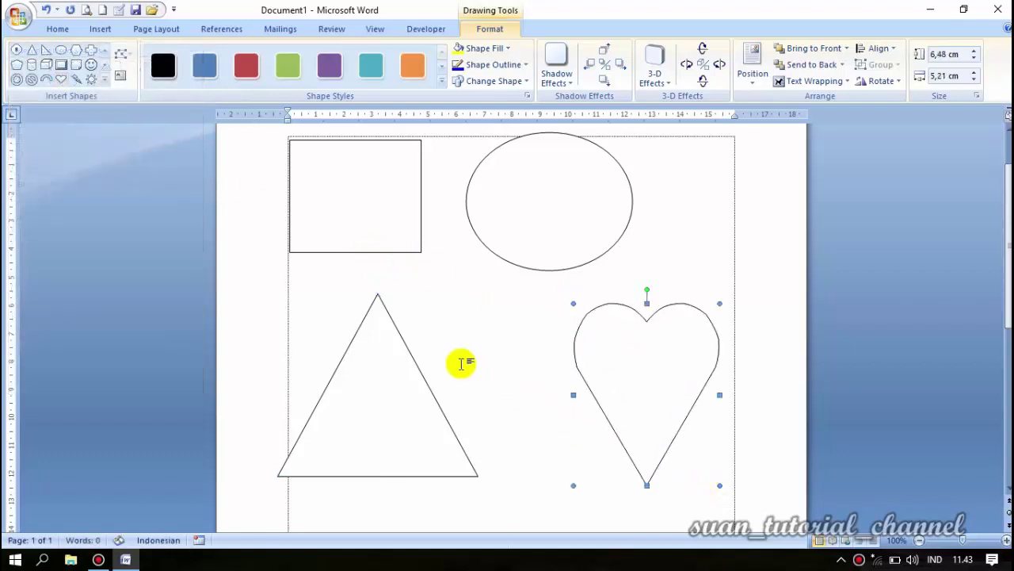
{"action": "scroll", "coordinate": [571, 279], "scroll_direction": "up", "scroll_amount": 2}
Reposition the rectangle slightly at the top-left of the drawing area.
{"action": "left_click", "coordinate": [570, 279]}
{"action": "left_click", "coordinate": [351, 267]}
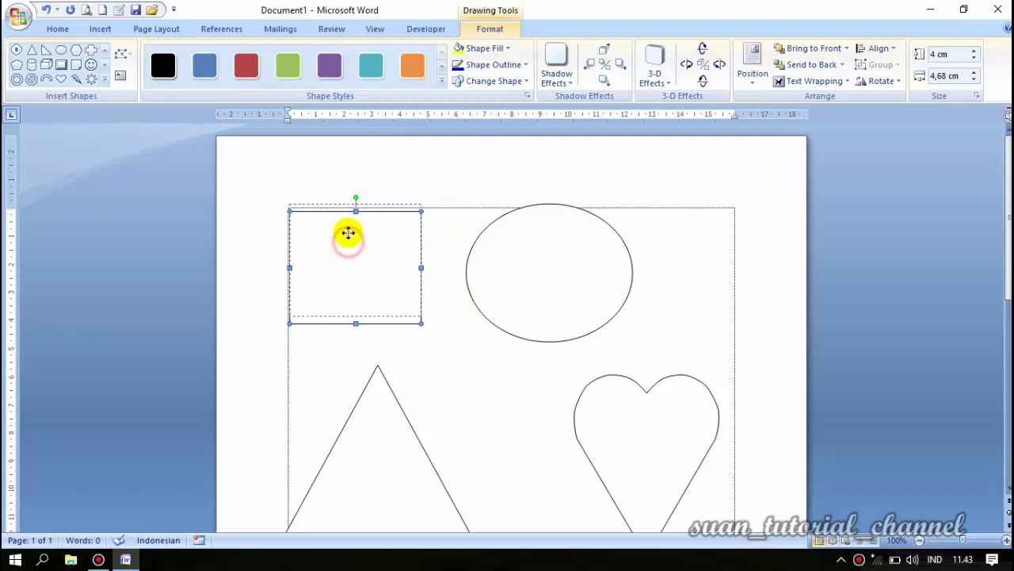
{"action": "left_click_drag", "start_coordinate": [349, 232], "coordinate": [345, 231]}
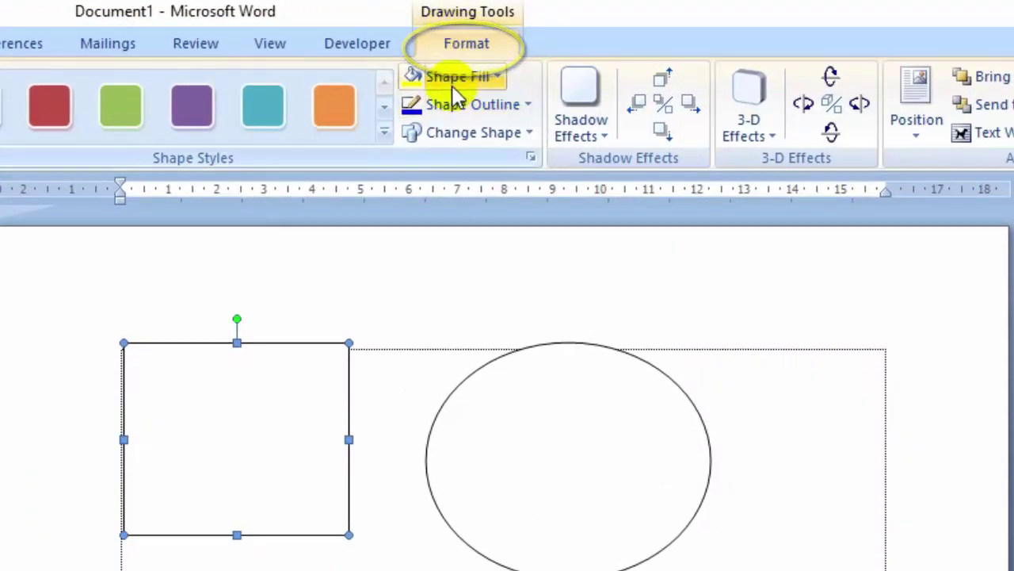
Fill the rectangle with the second student's portrait photo from the Documents folder.
{"action": "left_click", "coordinate": [499, 76]}
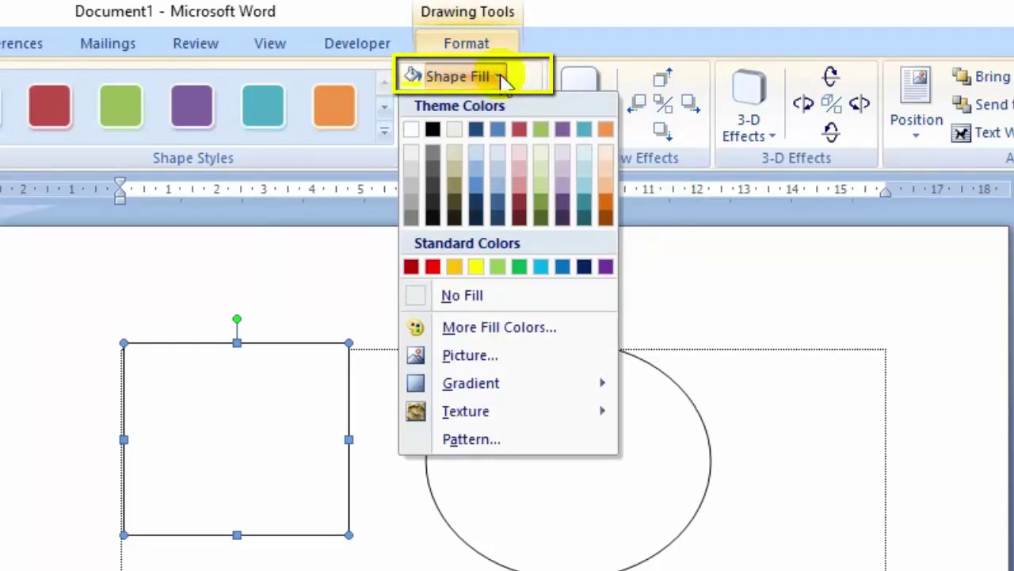
{"action": "mouse_move", "coordinate": [500, 395]}
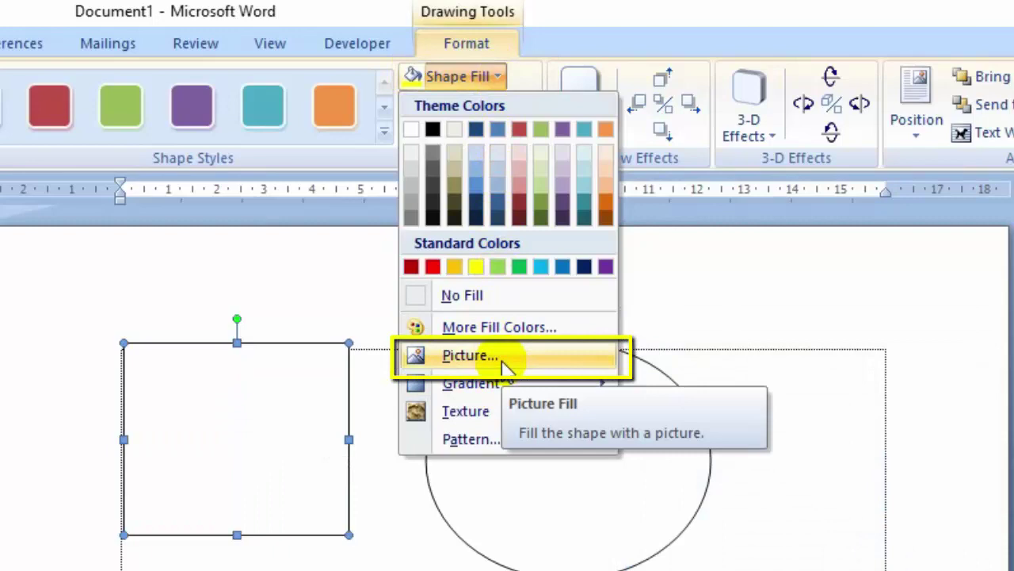
{"action": "left_click", "coordinate": [503, 363]}
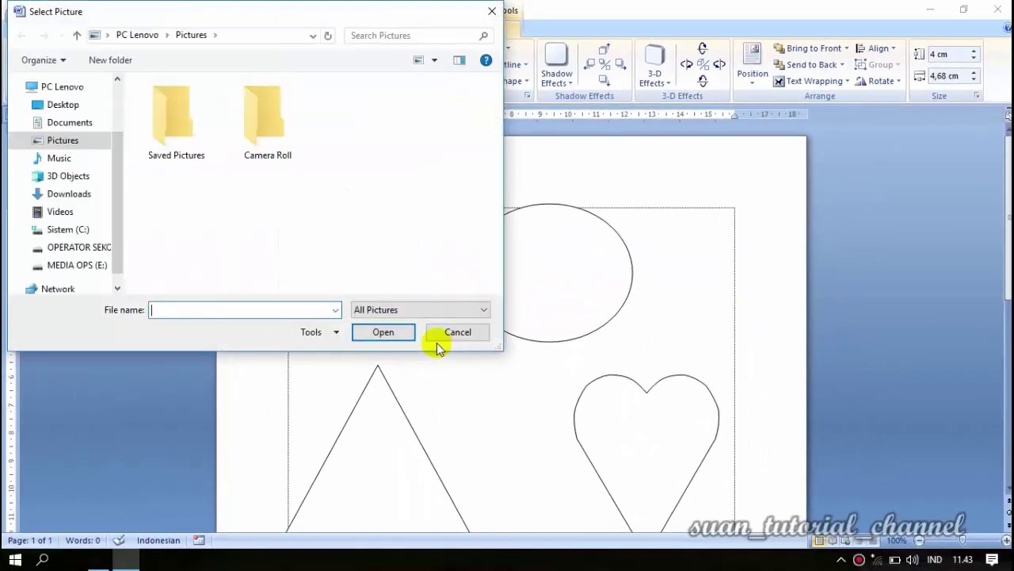
{"action": "left_click", "coordinate": [70, 122]}
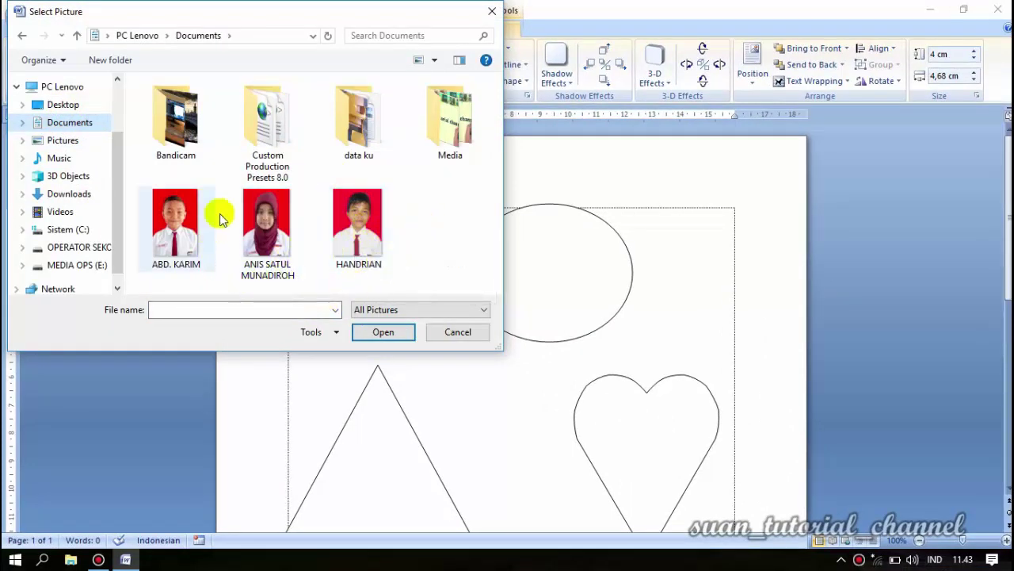
{"action": "left_click", "coordinate": [296, 241]}
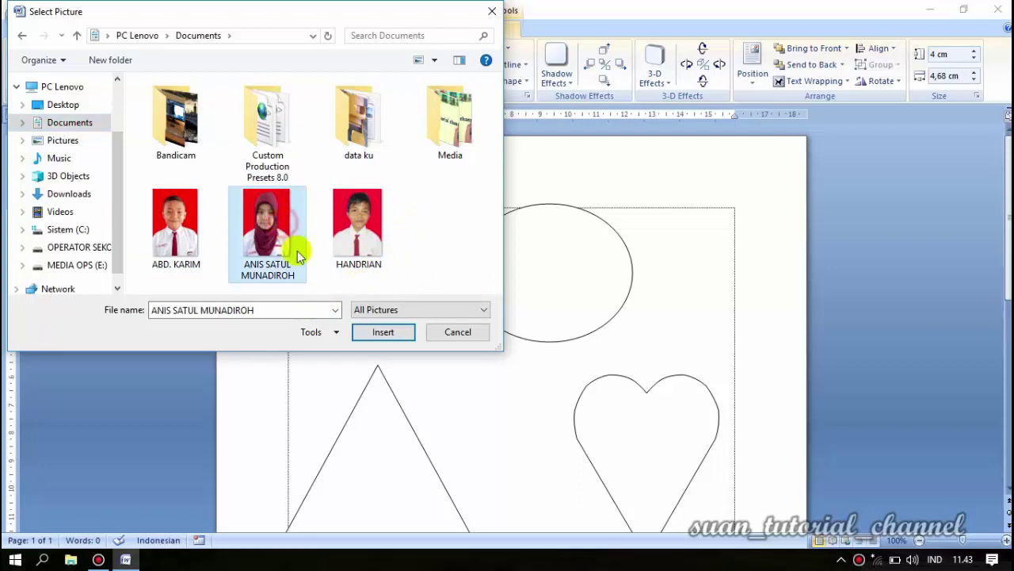
{"action": "left_click", "coordinate": [372, 334]}
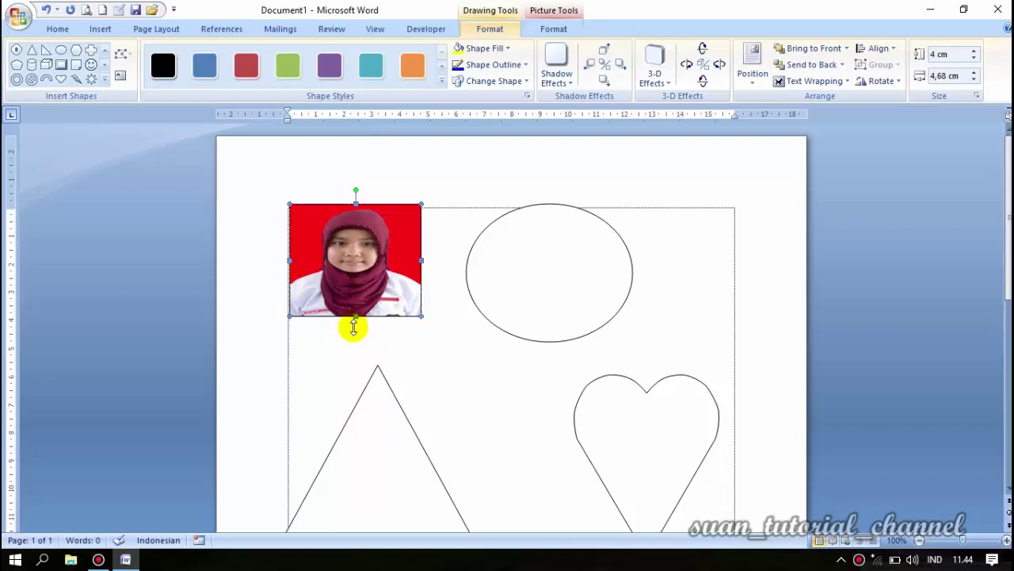
Stretch the photo-filled rectangle down to 4,39 cm high so the portrait isn't squashed.
{"action": "left_click_drag", "start_coordinate": [354, 316], "coordinate": [354, 327]}
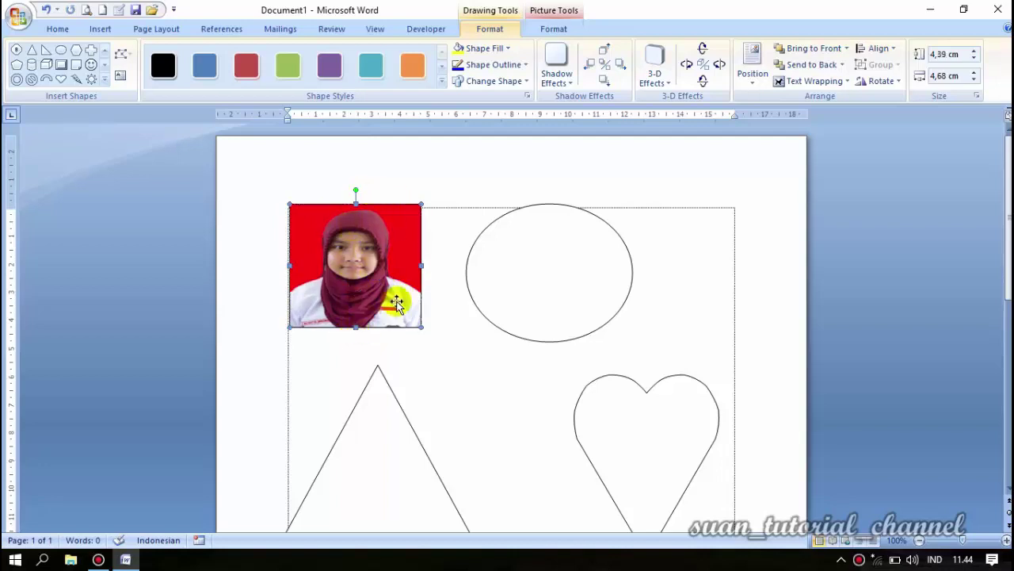
{"action": "left_click", "coordinate": [531, 280]}
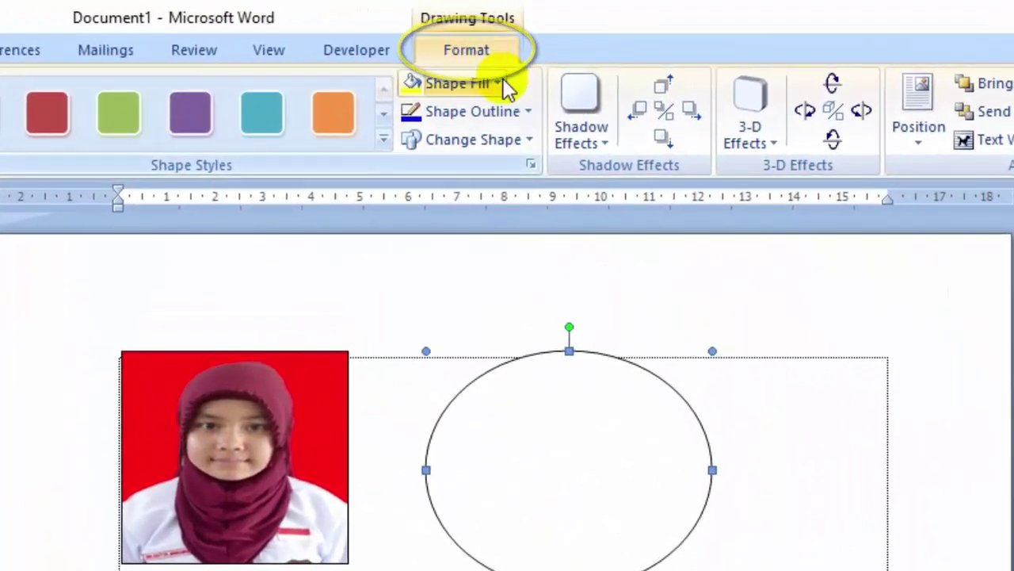
Fill the oval with the portrait photo of the boy in the red tie.
{"action": "left_click", "coordinate": [499, 84]}
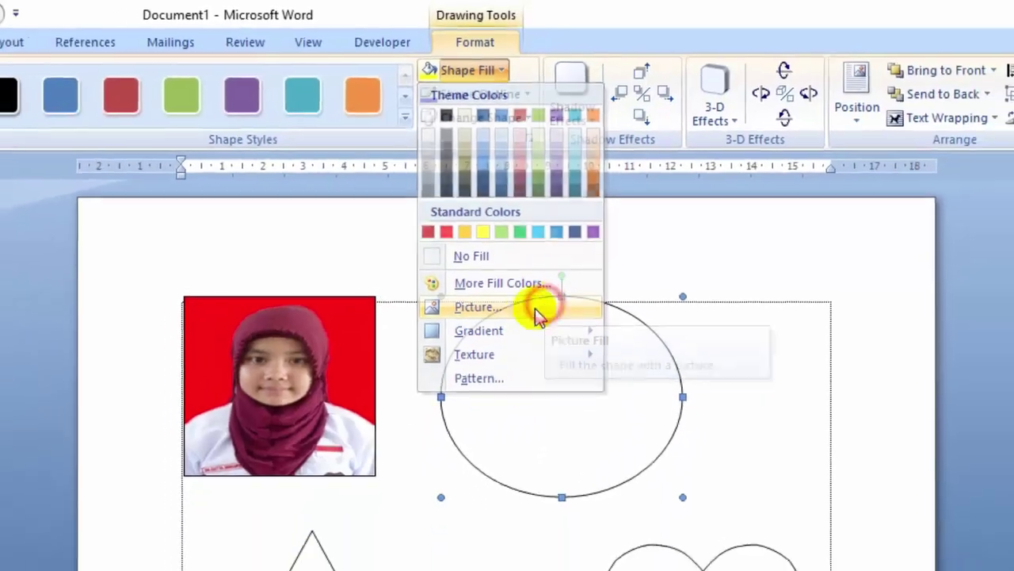
{"action": "left_click", "coordinate": [552, 366]}
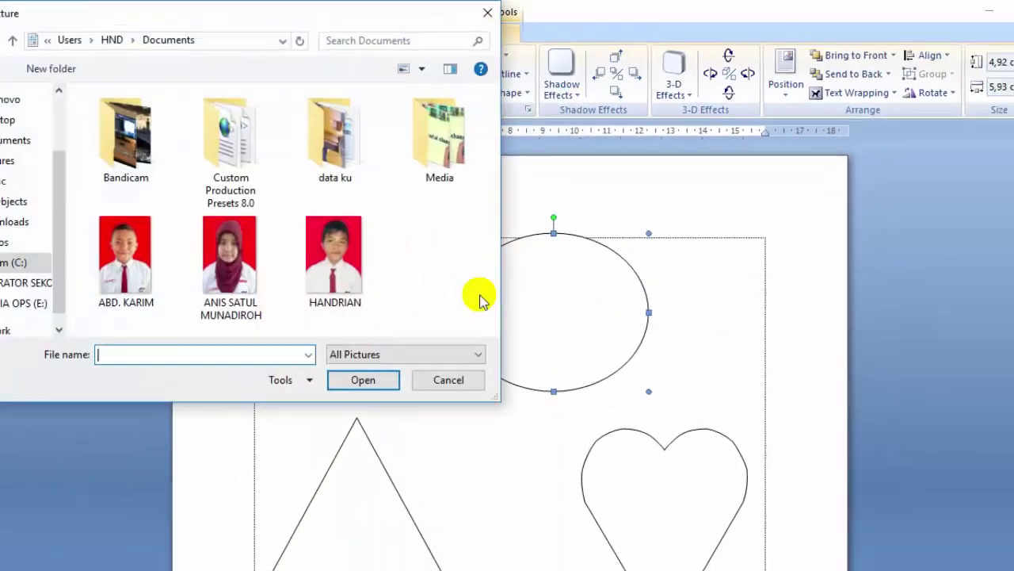
{"action": "left_click", "coordinate": [188, 236]}
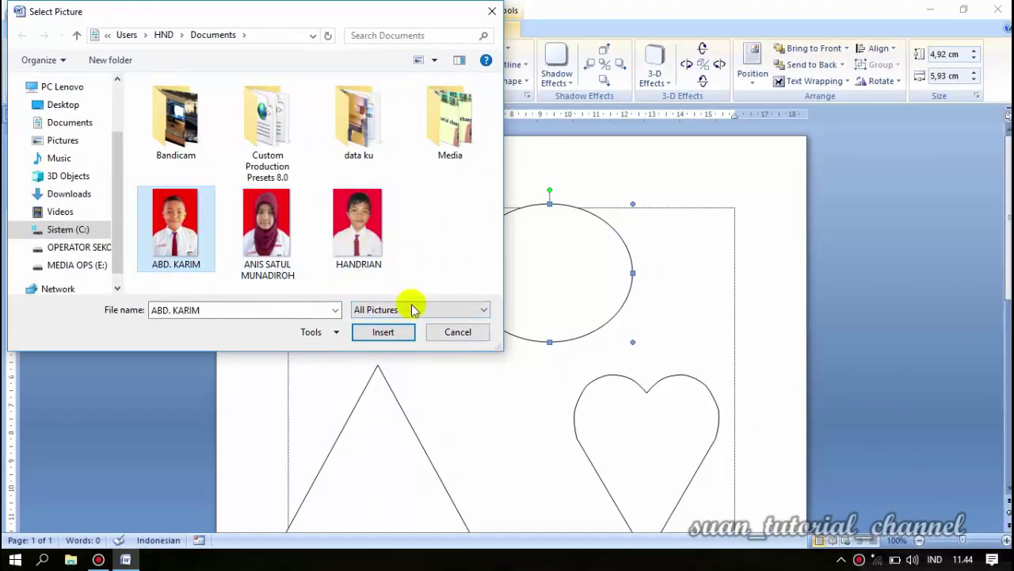
{"action": "left_click", "coordinate": [387, 333]}
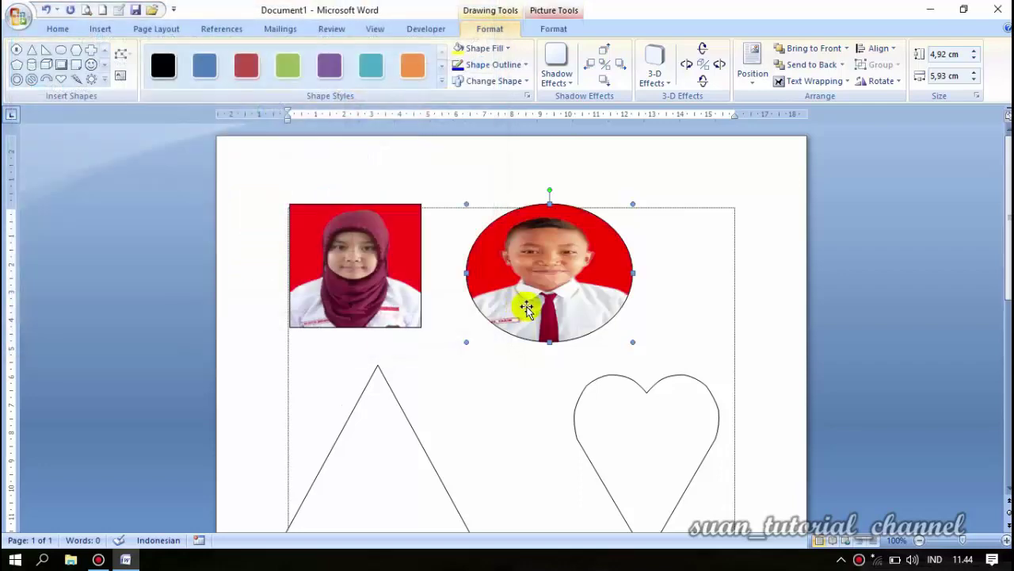
{"action": "scroll", "coordinate": [579, 294], "scroll_direction": "down", "scroll_amount": 3}
{"action": "scroll", "coordinate": [584, 283], "scroll_direction": "up", "scroll_amount": 2}
{"action": "scroll", "coordinate": [554, 313], "scroll_direction": "down", "scroll_amount": 3}
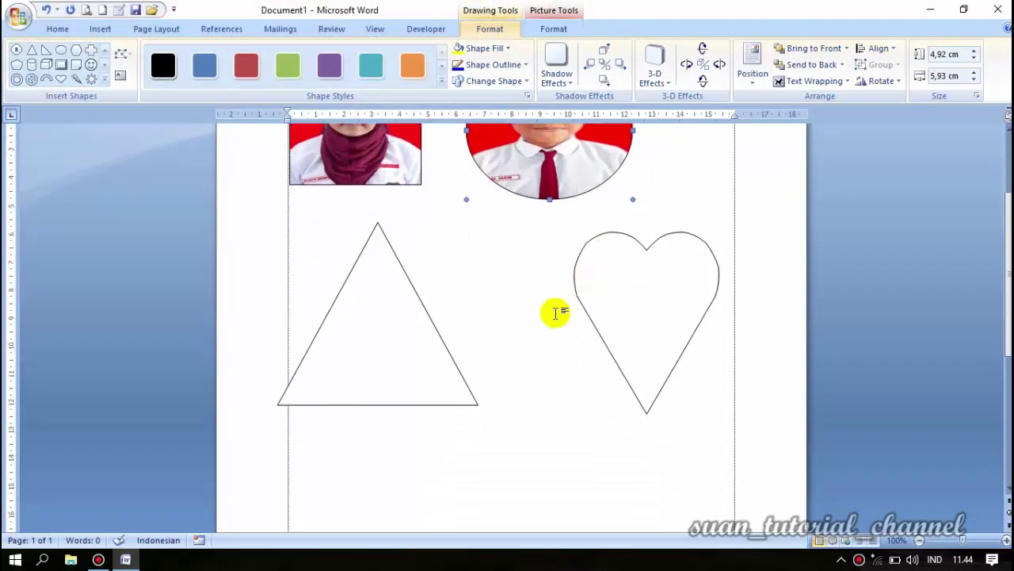
{"action": "scroll", "coordinate": [507, 329], "scroll_direction": "down", "scroll_amount": 1}
Fill the triangle with the second boy's portrait photo as a picture fill.
{"action": "left_click", "coordinate": [410, 325]}
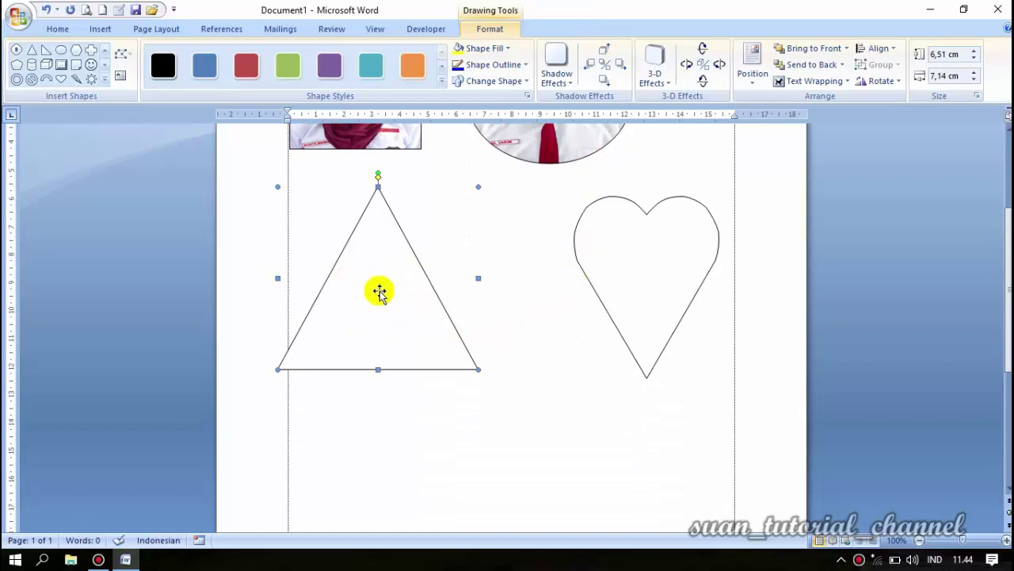
{"action": "scroll", "coordinate": [372, 304], "scroll_direction": "up", "scroll_amount": 2}
{"action": "scroll", "coordinate": [376, 306], "scroll_direction": "up", "scroll_amount": 2}
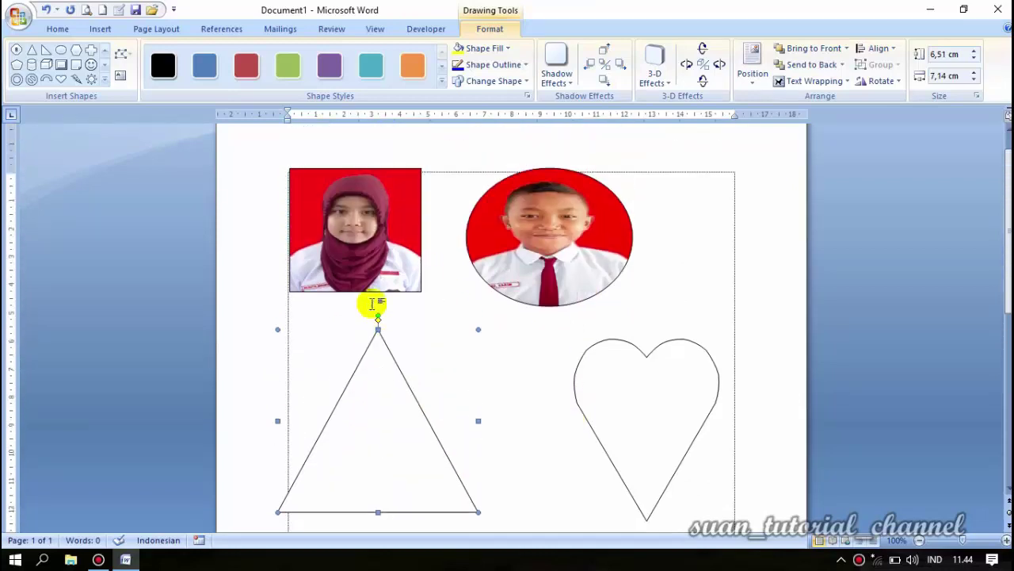
{"action": "scroll", "coordinate": [371, 305], "scroll_direction": "down", "scroll_amount": 3}
{"action": "scroll", "coordinate": [371, 306], "scroll_direction": "down", "scroll_amount": 1}
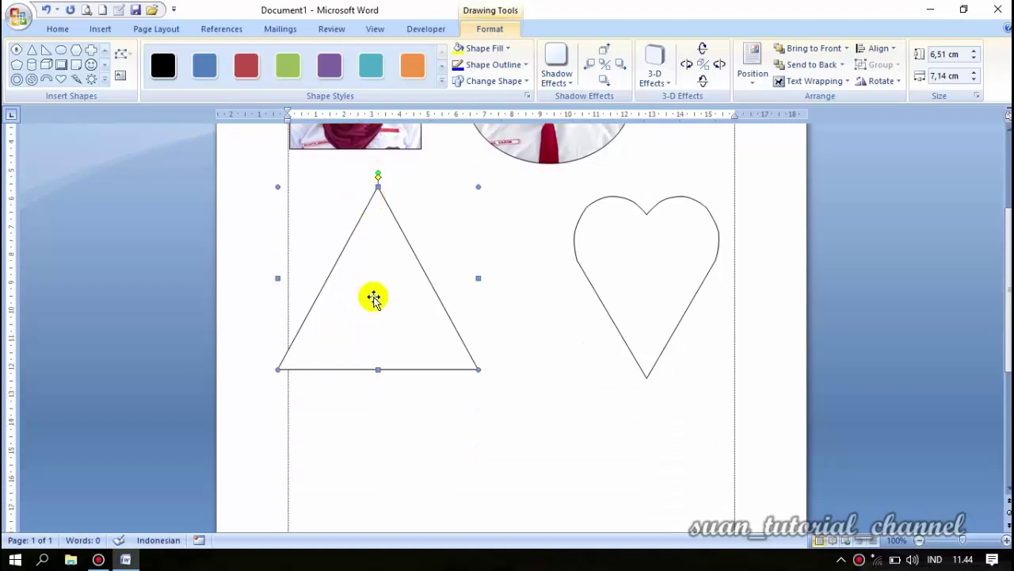
{"action": "scroll", "coordinate": [374, 298], "scroll_direction": "up", "scroll_amount": 2}
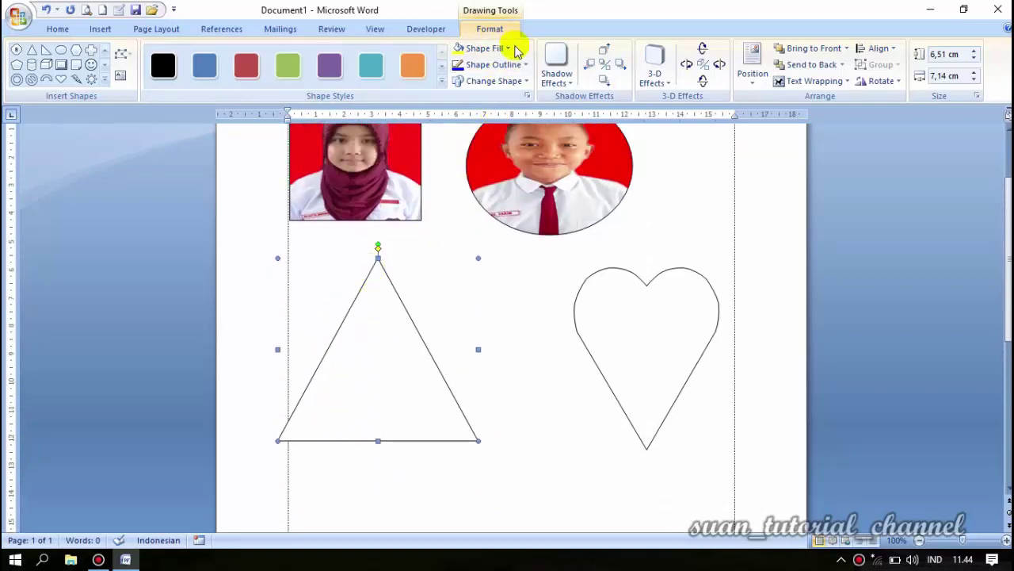
{"action": "left_click", "coordinate": [509, 48]}
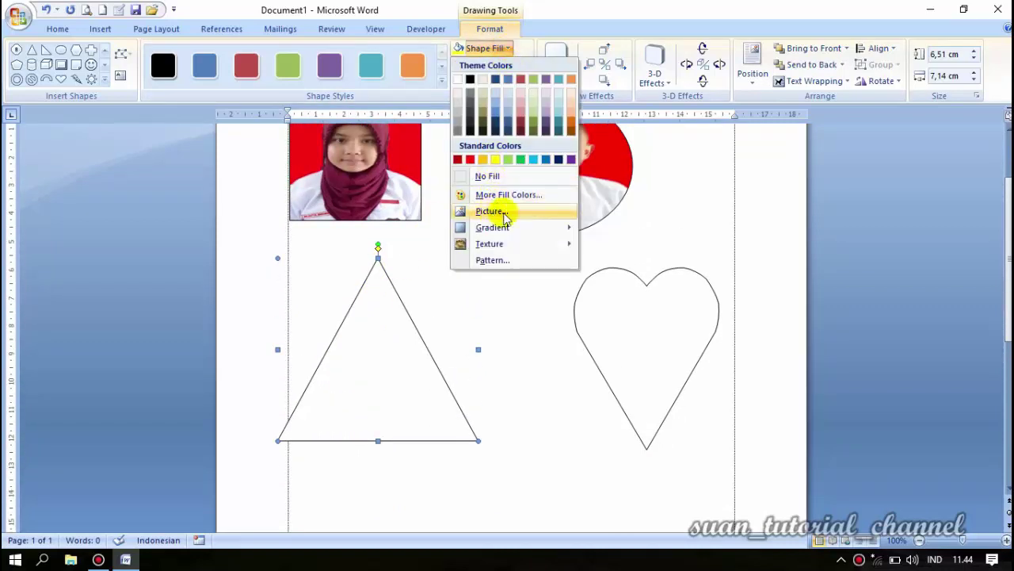
{"action": "left_click", "coordinate": [523, 212]}
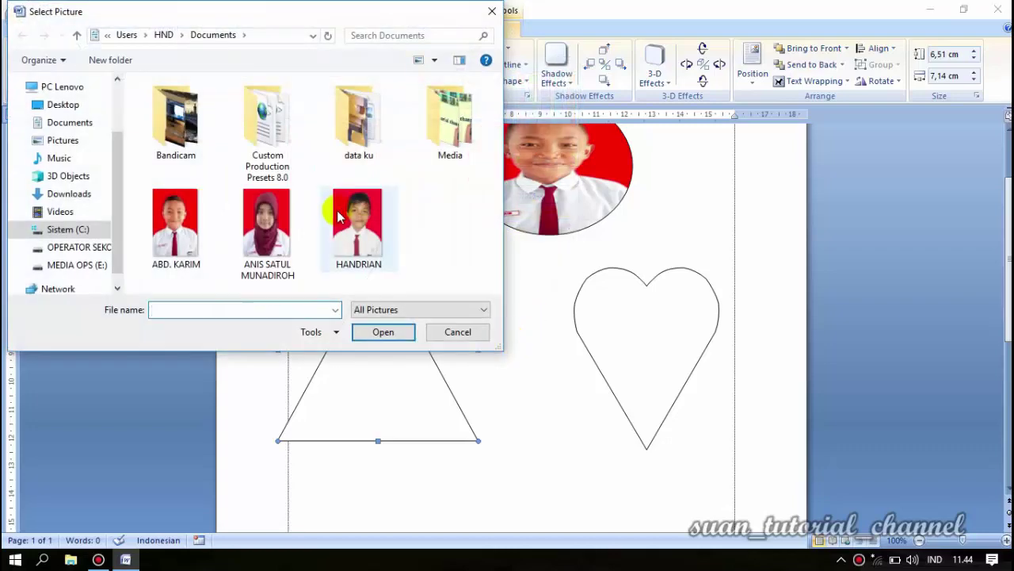
{"action": "left_click", "coordinate": [349, 240]}
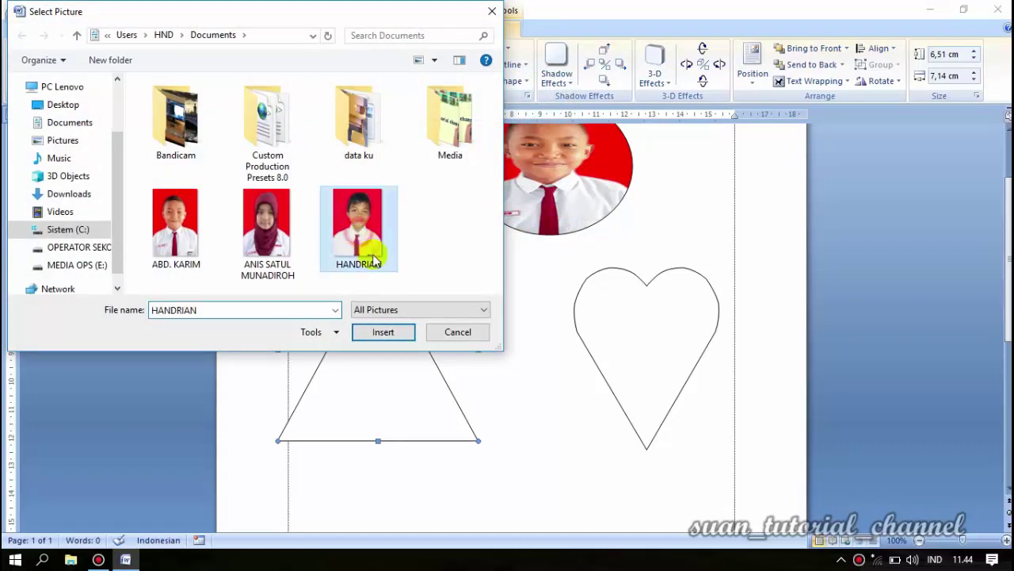
{"action": "left_click", "coordinate": [382, 331]}
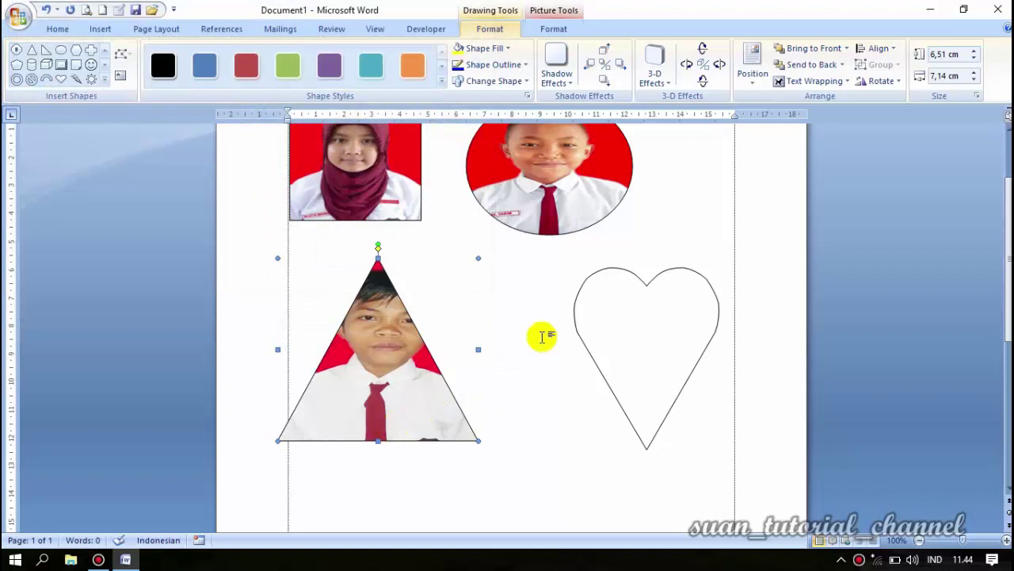
{"action": "scroll", "coordinate": [543, 336], "scroll_direction": "up", "scroll_amount": 2}
{"action": "scroll", "coordinate": [544, 336], "scroll_direction": "down", "scroll_amount": 4}
{"action": "left_click", "coordinate": [663, 270]}
{"action": "scroll", "coordinate": [592, 370], "scroll_direction": "up", "scroll_amount": 4}
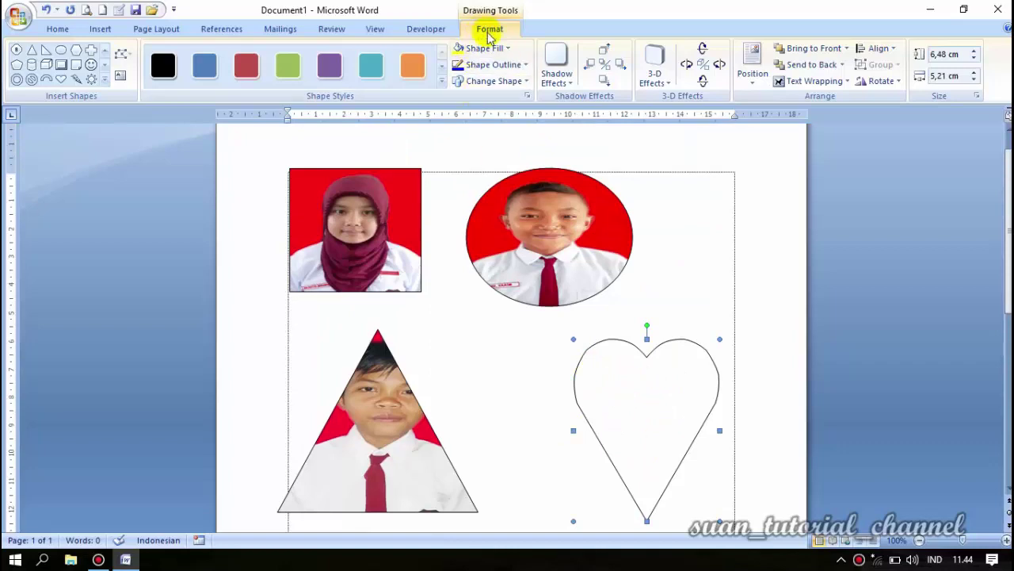
Fill the heart with the portrait photo of the girl in the maroon headscarf.
{"action": "left_click", "coordinate": [506, 47]}
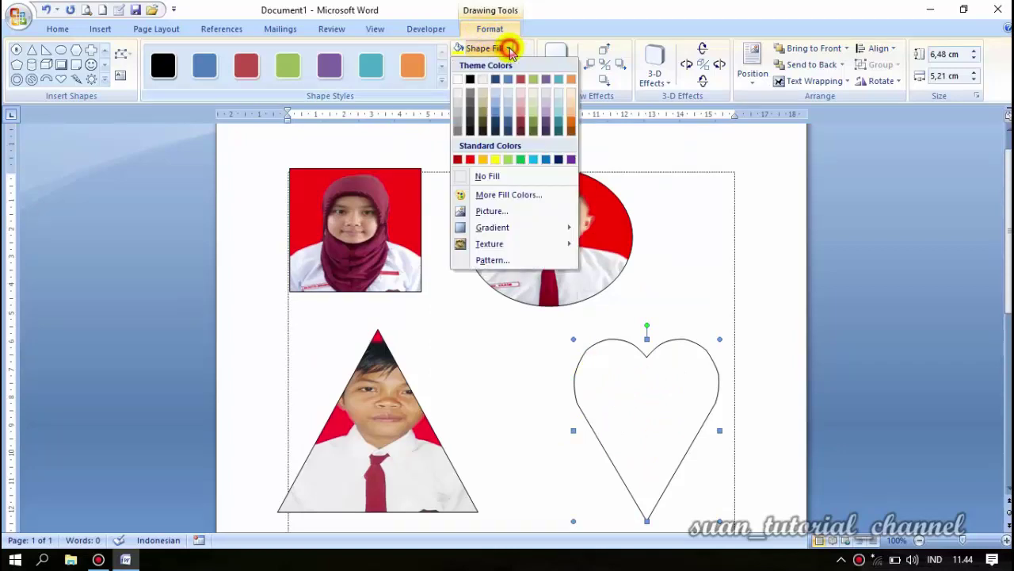
{"action": "left_click", "coordinate": [492, 213]}
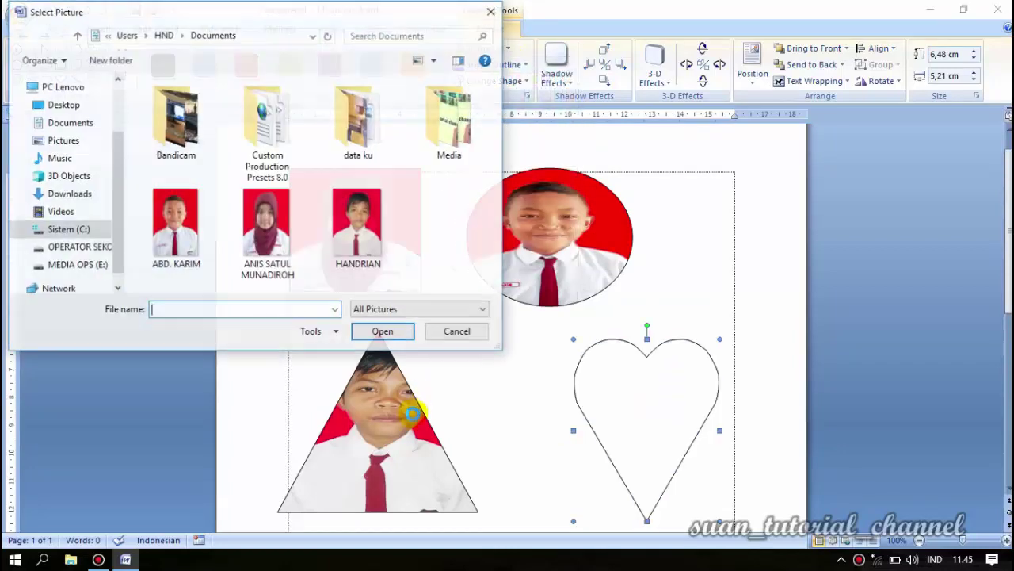
{"action": "left_click", "coordinate": [274, 231]}
{"action": "left_click", "coordinate": [373, 333]}
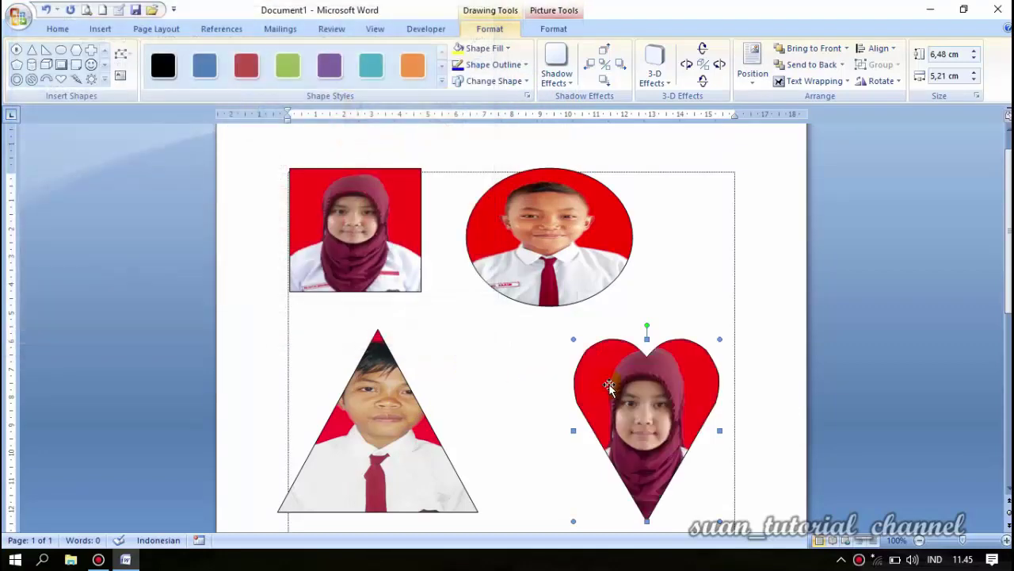
{"action": "scroll", "coordinate": [695, 301], "scroll_direction": "down", "scroll_amount": 1}
{"action": "scroll", "coordinate": [695, 301], "scroll_direction": "up", "scroll_amount": 2}
{"action": "scroll", "coordinate": [695, 303], "scroll_direction": "down", "scroll_amount": 3}
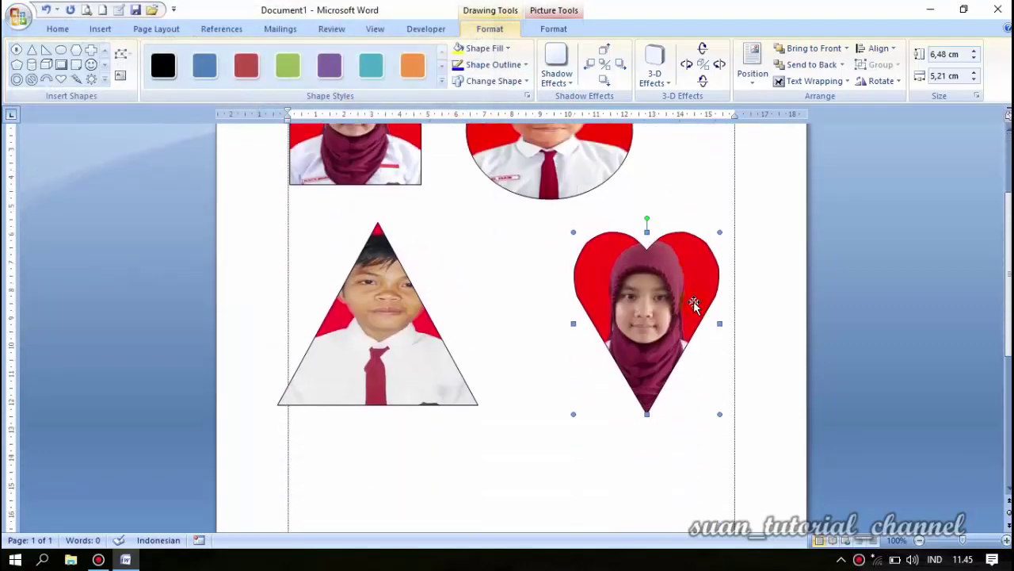
{"action": "scroll", "coordinate": [681, 297], "scroll_direction": "up", "scroll_amount": 1}
{"action": "scroll", "coordinate": [650, 336], "scroll_direction": "up", "scroll_amount": 1}
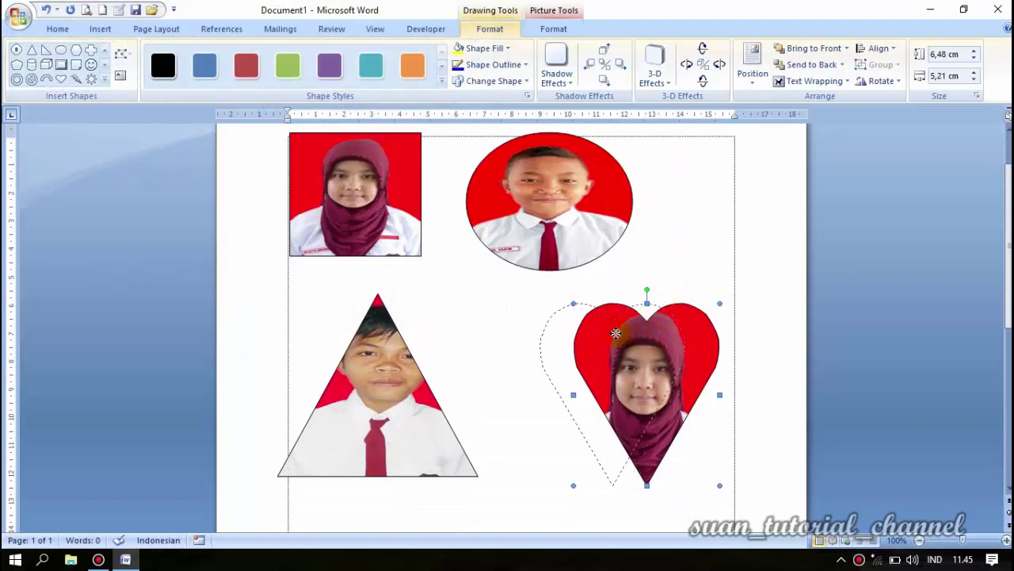
Nudge the photo-filled heart slightly to the left.
{"action": "left_click_drag", "start_coordinate": [616, 333], "coordinate": [616, 334]}
{"action": "scroll", "coordinate": [695, 333], "scroll_direction": "up", "scroll_amount": 2}
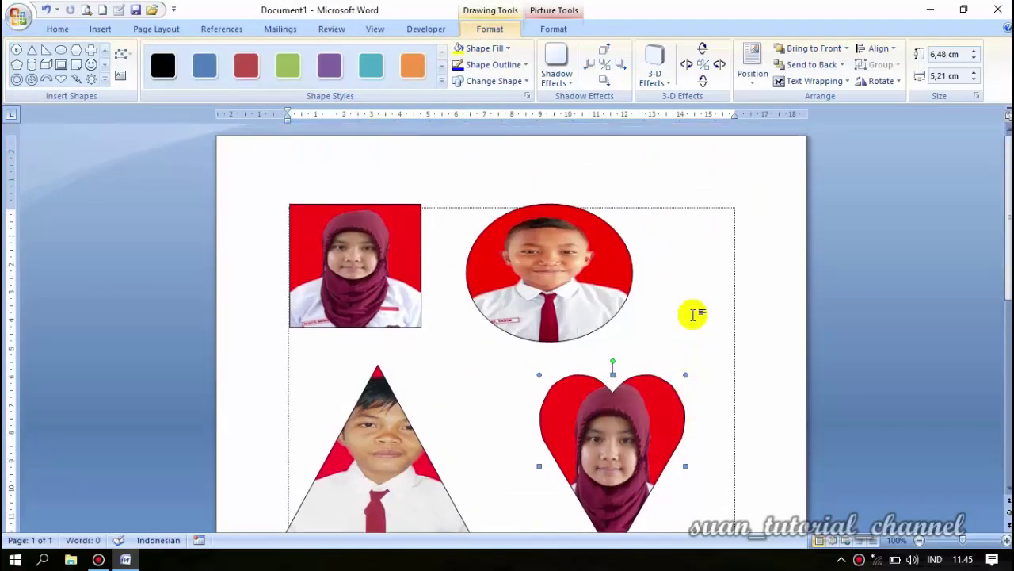
{"action": "scroll", "coordinate": [455, 324], "scroll_direction": "down", "scroll_amount": 1}
{"action": "scroll", "coordinate": [455, 320], "scroll_direction": "down", "scroll_amount": 3}
{"action": "scroll", "coordinate": [460, 316], "scroll_direction": "down", "scroll_amount": 1}
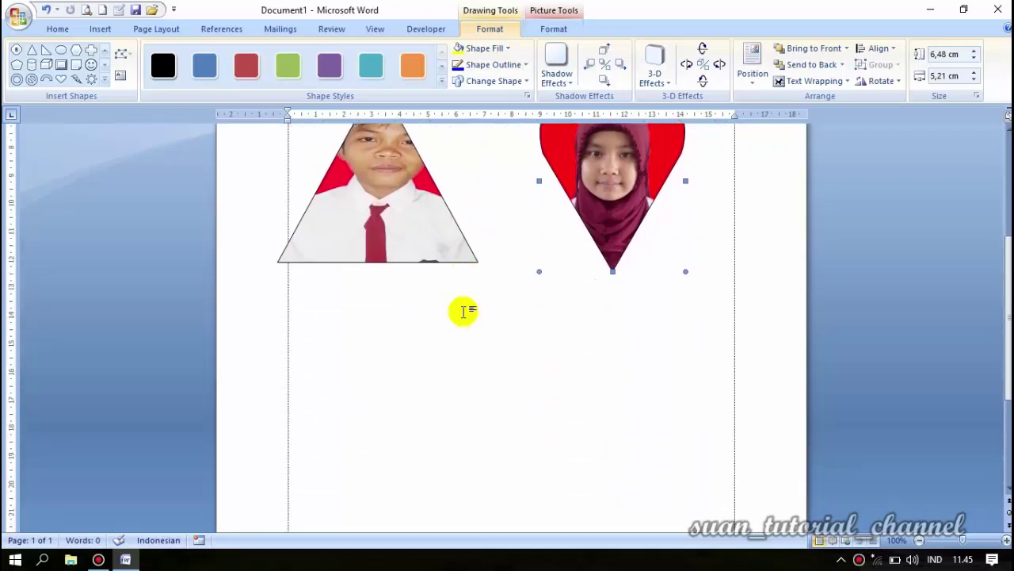
{"action": "scroll", "coordinate": [465, 311], "scroll_direction": "up", "scroll_amount": 1}
{"action": "scroll", "coordinate": [468, 310], "scroll_direction": "up", "scroll_amount": 1}
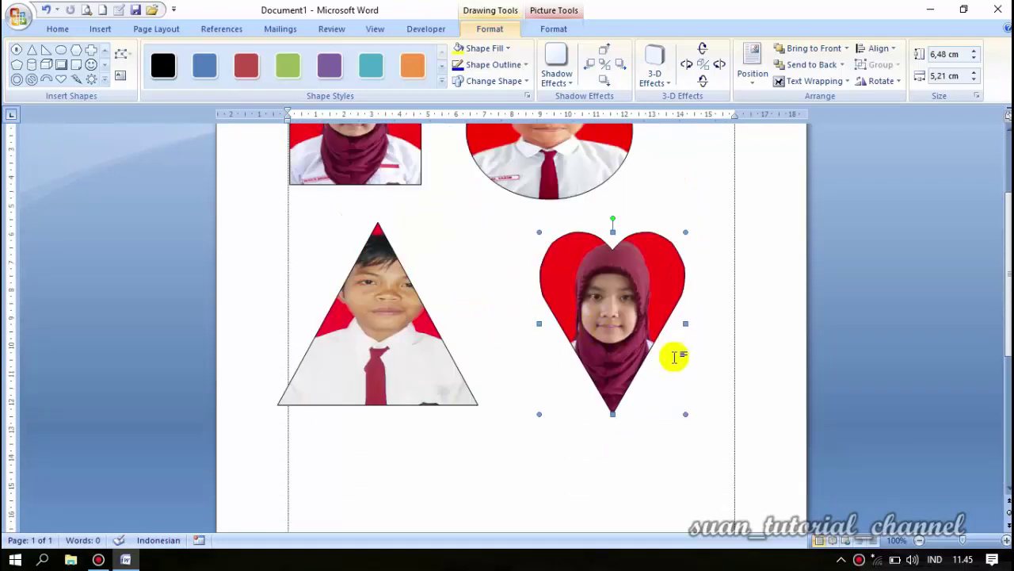
{"action": "scroll", "coordinate": [581, 361], "scroll_direction": "up", "scroll_amount": 2}
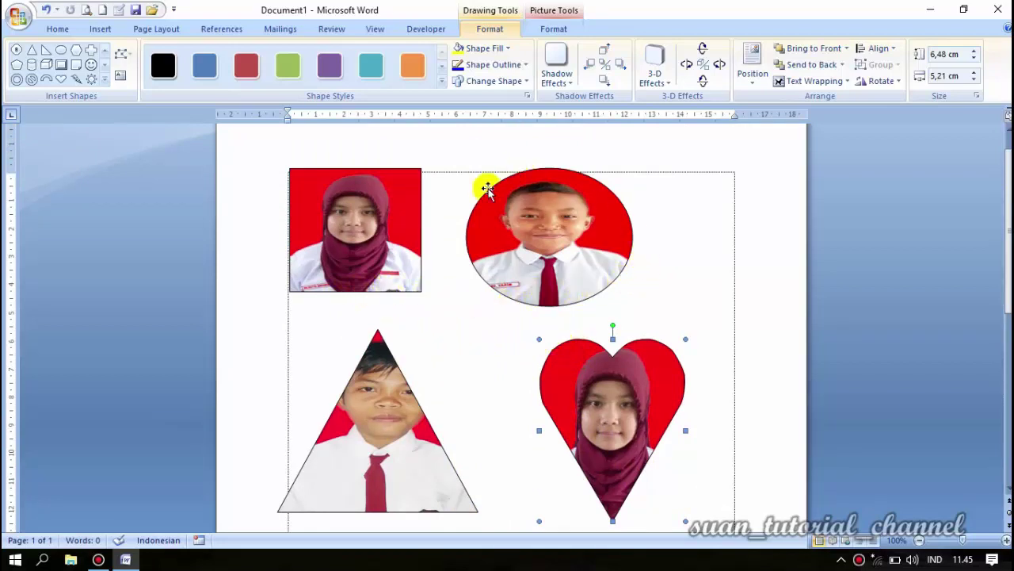
Click an empty spot on the page to clear the heart's selection handles.
{"action": "left_click", "coordinate": [668, 235]}
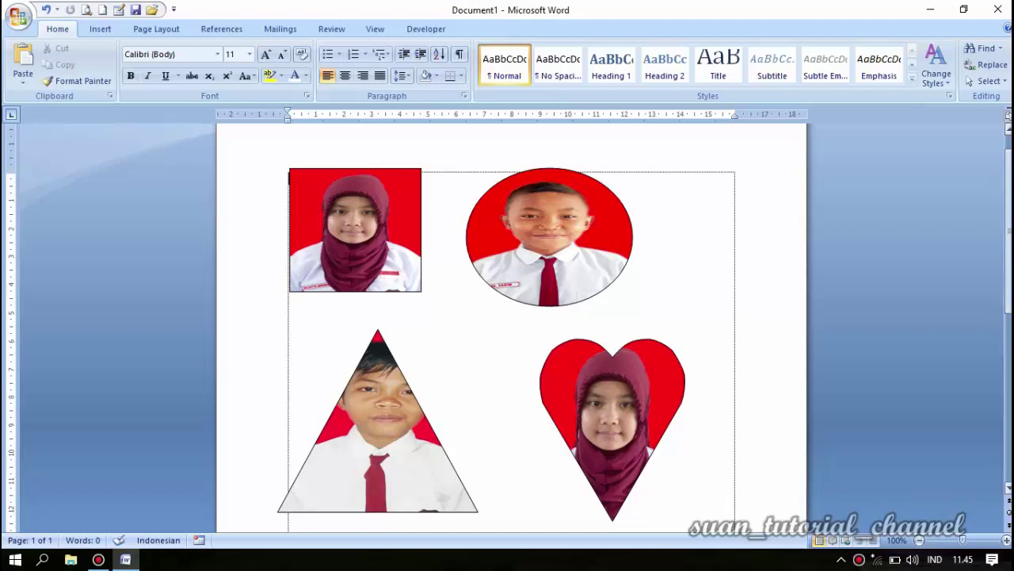